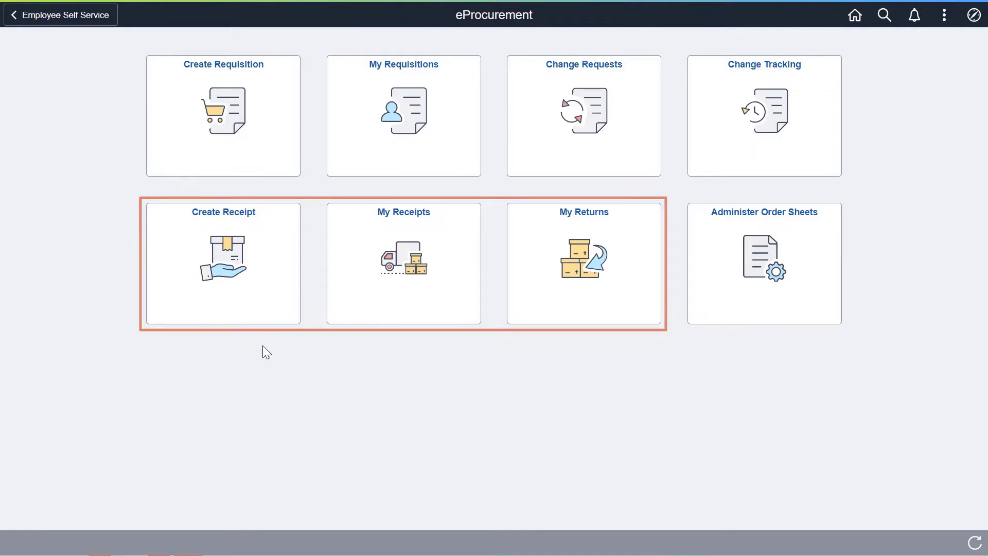
List the requisition lines to receive and select the Wireless Cycle Computer and a Switchback shorts line
{"action": "left_click", "coordinate": [253, 300]}
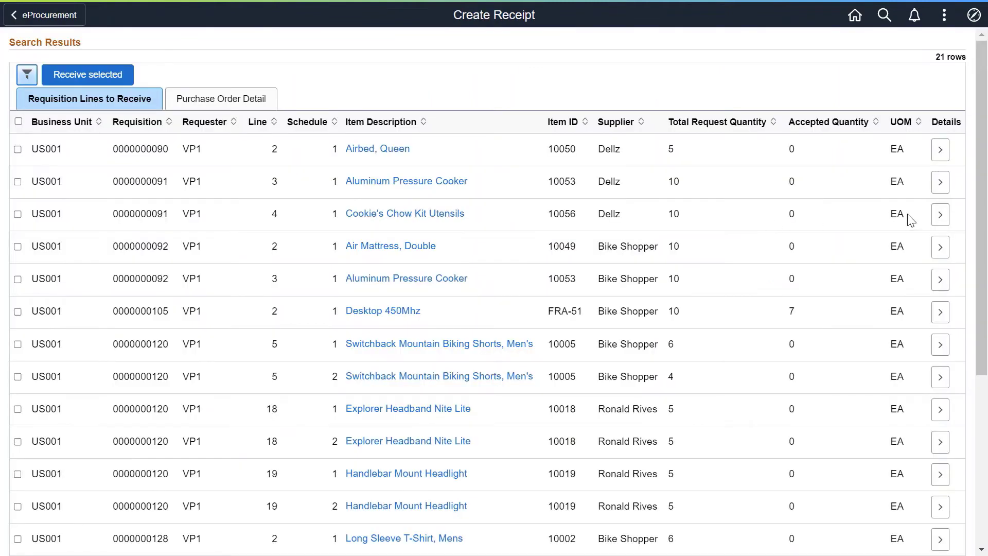
{"action": "left_click_drag", "start_coordinate": [981, 211], "coordinate": [983, 395]}
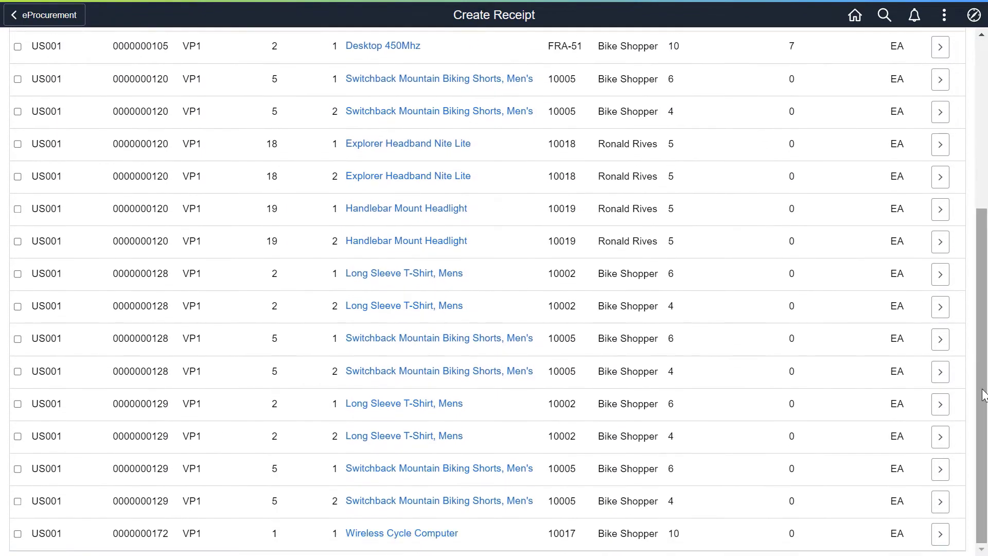
{"action": "left_click", "coordinate": [18, 533]}
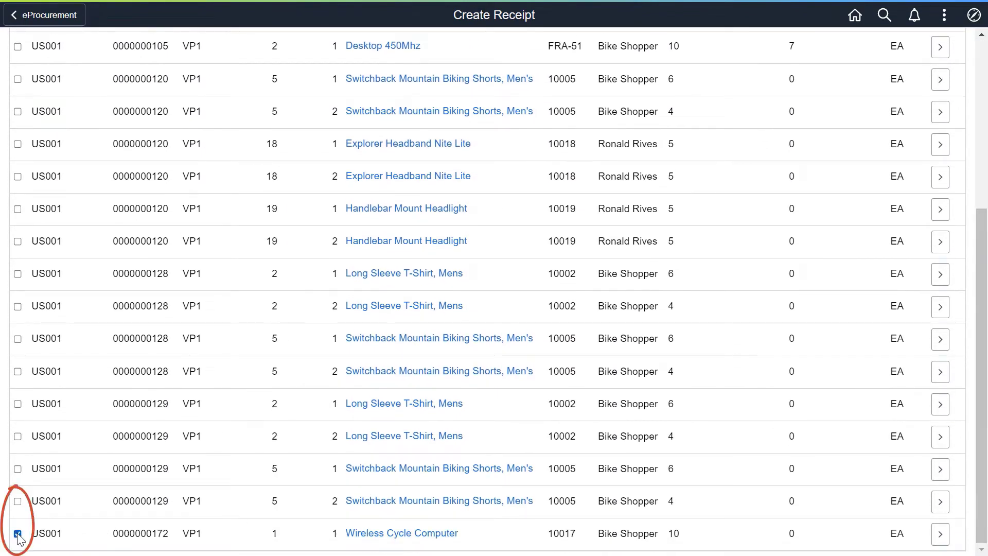
{"action": "left_click", "coordinate": [18, 501]}
{"action": "left_click_drag", "start_coordinate": [980, 409], "coordinate": [980, 242]}
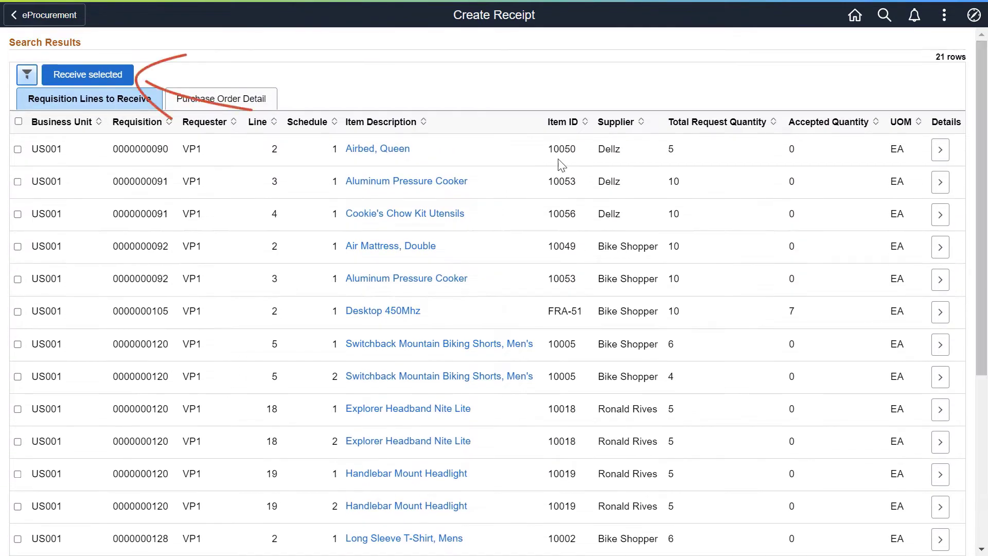
Receive the two selected lines and save the receipt as Fully Received for US001
{"action": "left_click", "coordinate": [117, 76]}
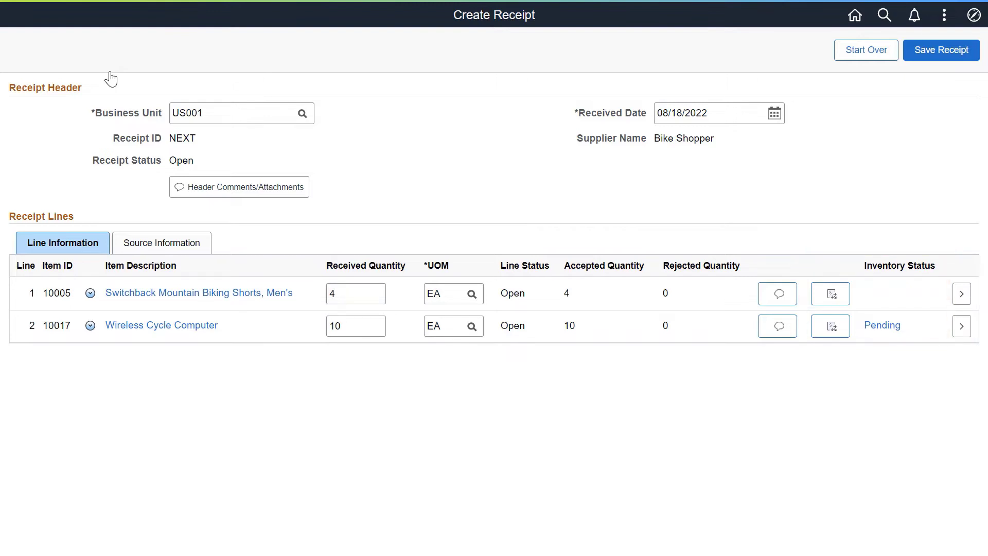
{"action": "left_click", "coordinate": [915, 54]}
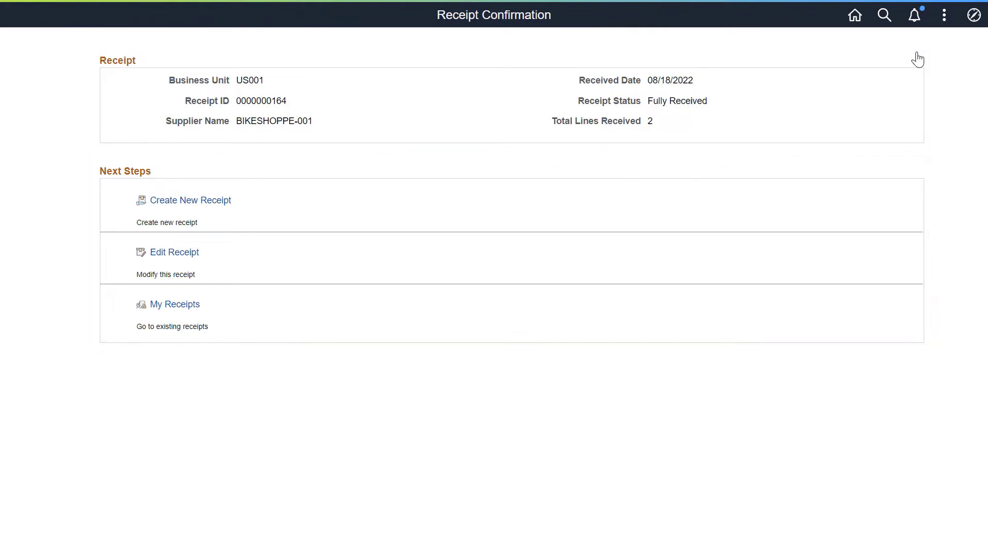
From My Receipts, start a return of the Monitor 17inch line (FRA-03) on the first receipt
{"action": "left_click", "coordinate": [399, 311]}
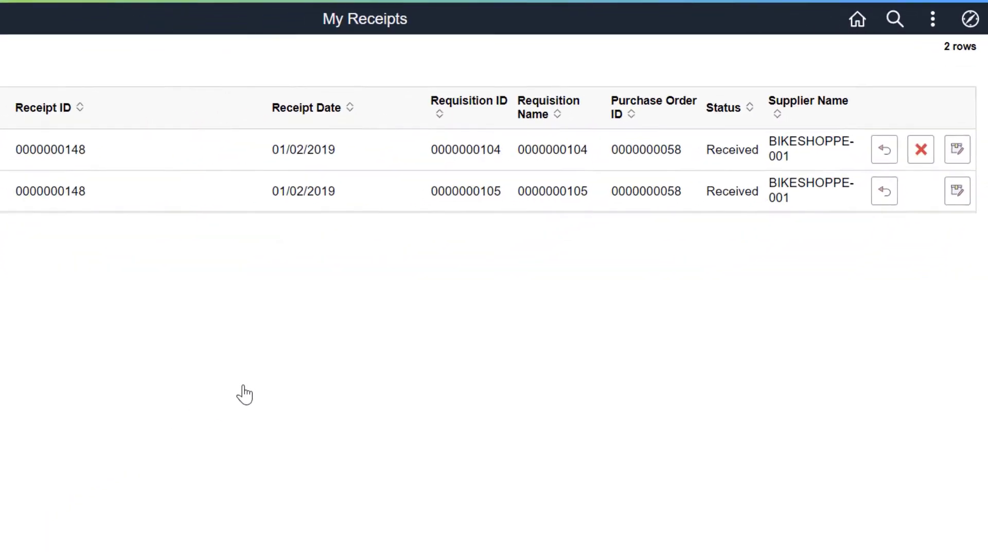
{"action": "left_click", "coordinate": [906, 119]}
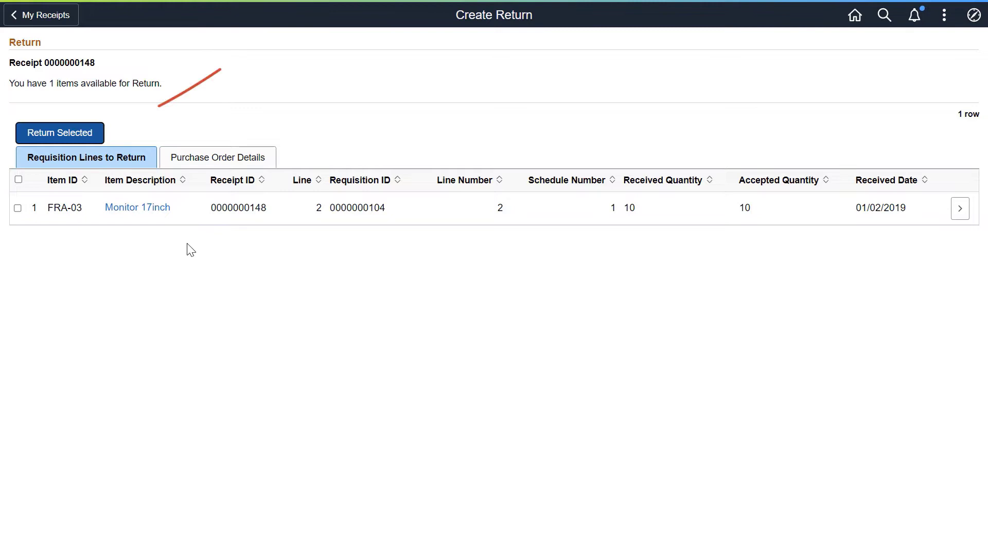
{"action": "left_click", "coordinate": [19, 209]}
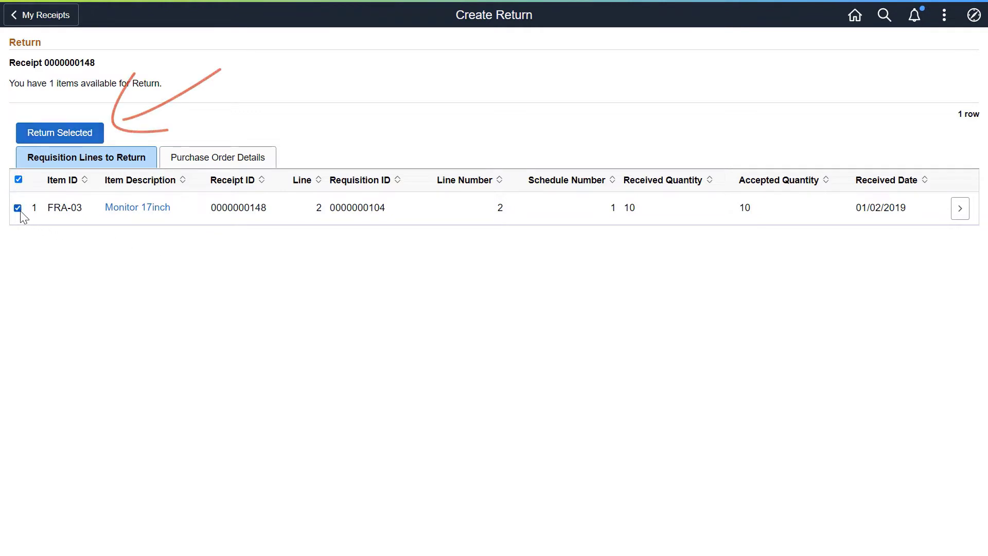
{"action": "left_click", "coordinate": [61, 136]}
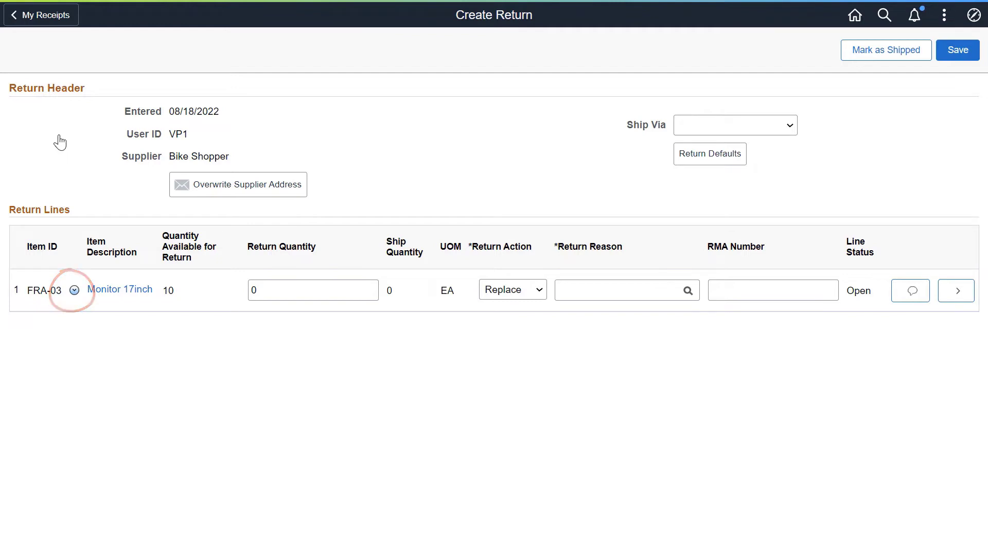
Return quantity 1 with reason LAT (Late Shipment), save the return, and go to the returns list
{"action": "left_click", "coordinate": [264, 283]}
{"action": "key", "text": "BackSpace"}
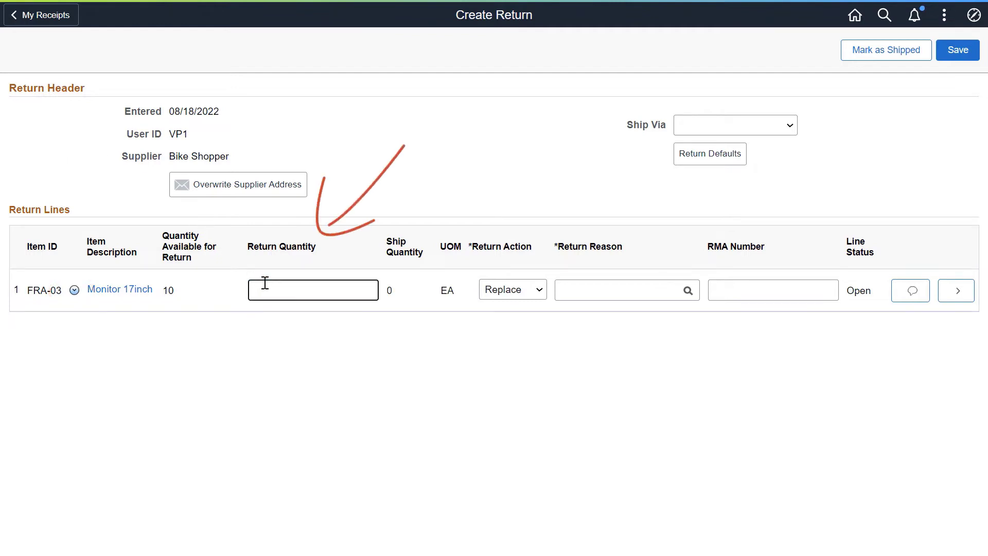
{"action": "type", "text": "1"}
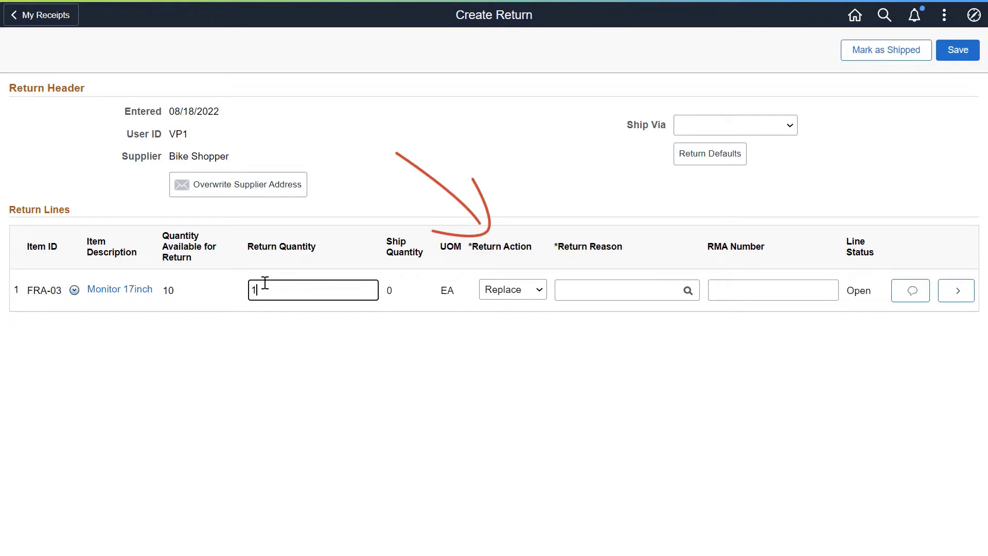
{"action": "left_click", "coordinate": [689, 291]}
{"action": "left_click", "coordinate": [690, 276]}
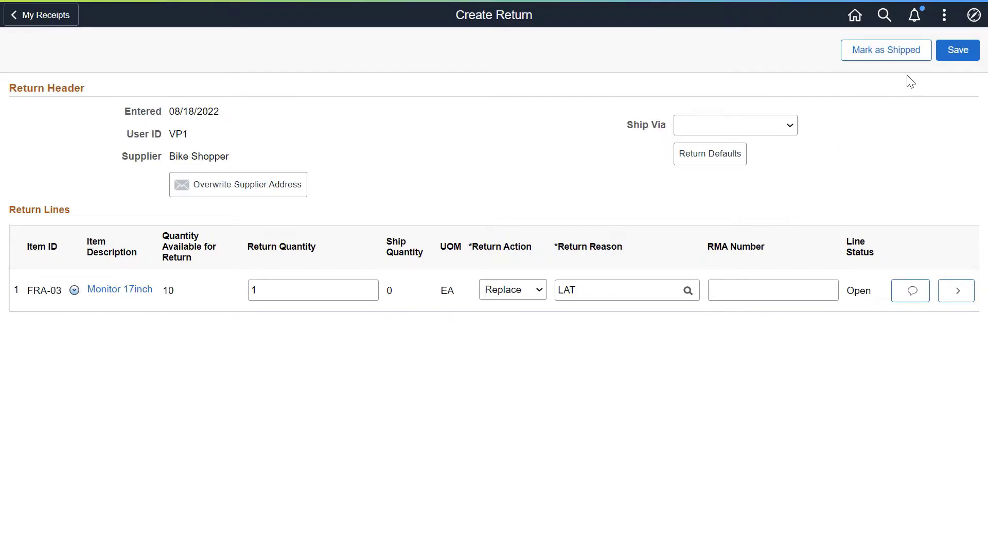
{"action": "left_click", "coordinate": [952, 52]}
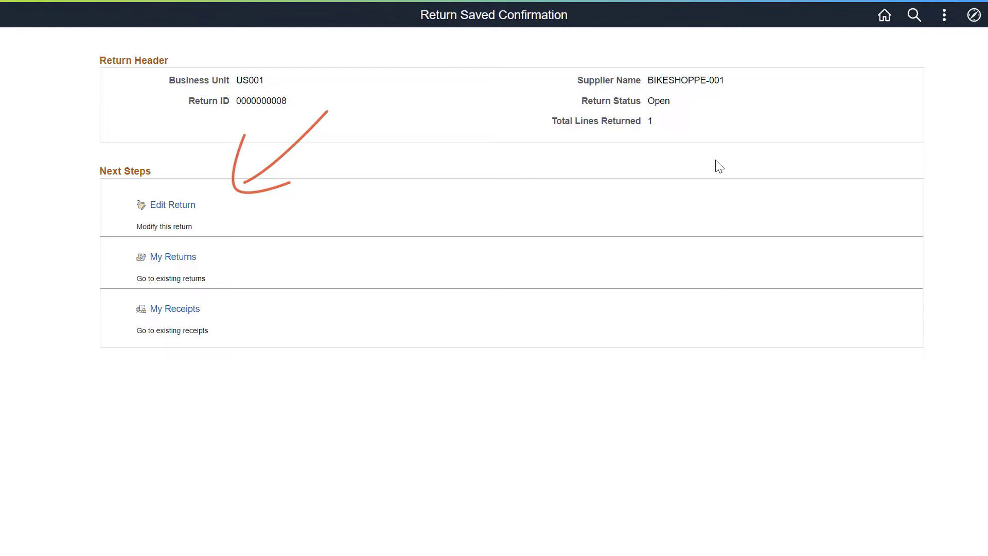
{"action": "left_click", "coordinate": [574, 274]}
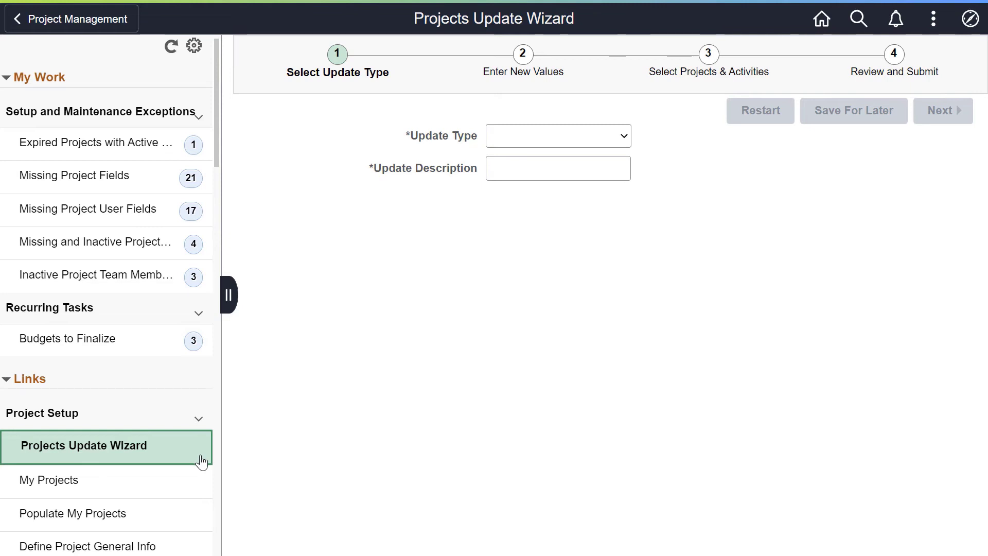
Choose a Project Template Status update described 'Inactivate Prior Year Templates' and set New Template Status to Inactive
{"action": "left_click", "coordinate": [623, 136]}
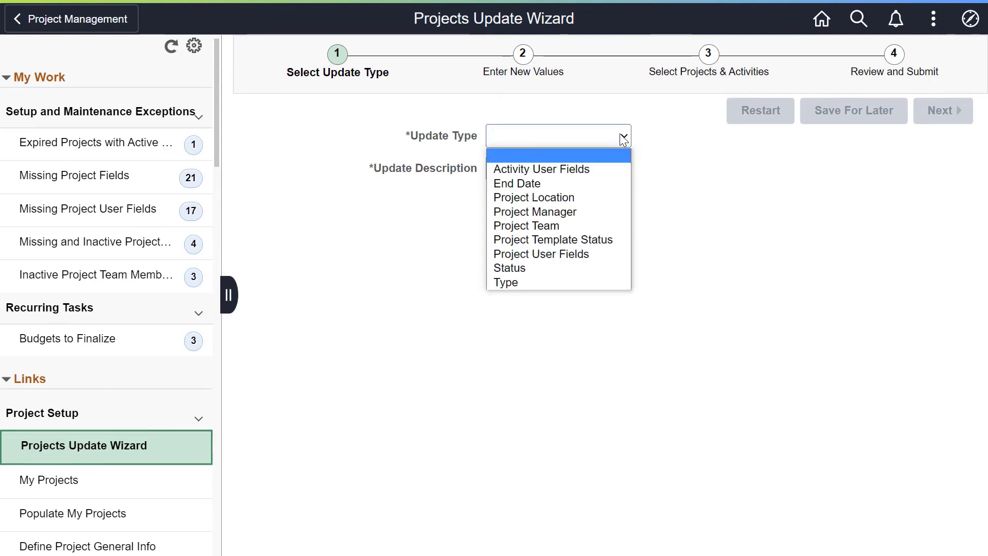
{"action": "left_click", "coordinate": [609, 240]}
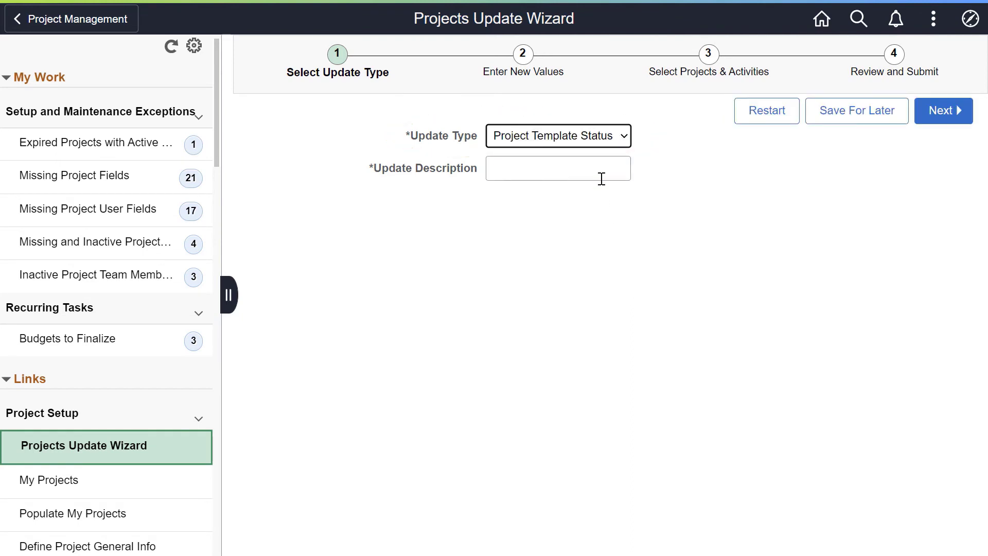
{"action": "left_click", "coordinate": [601, 173]}
{"action": "type", "text": "Inactivate Prior Year Templates"}
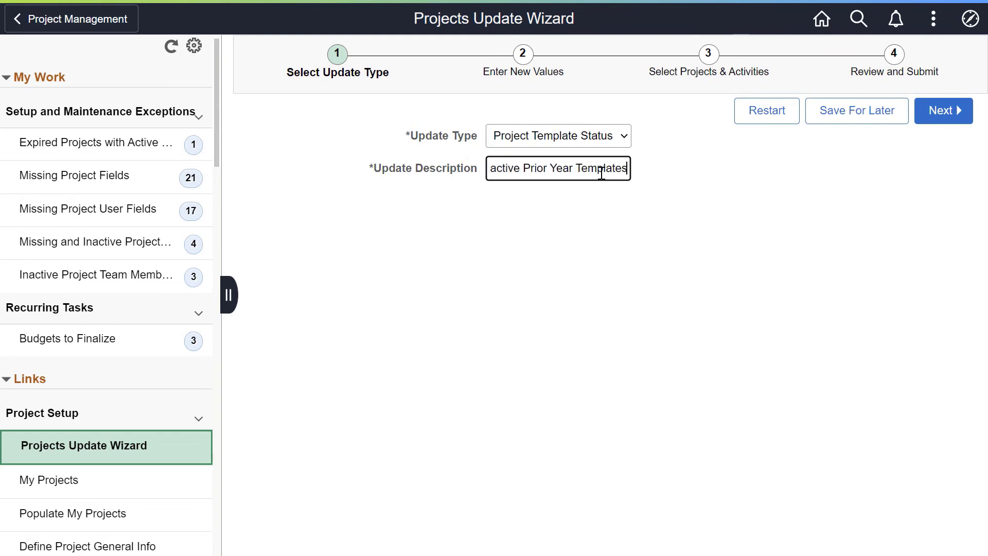
{"action": "left_click", "coordinate": [938, 123]}
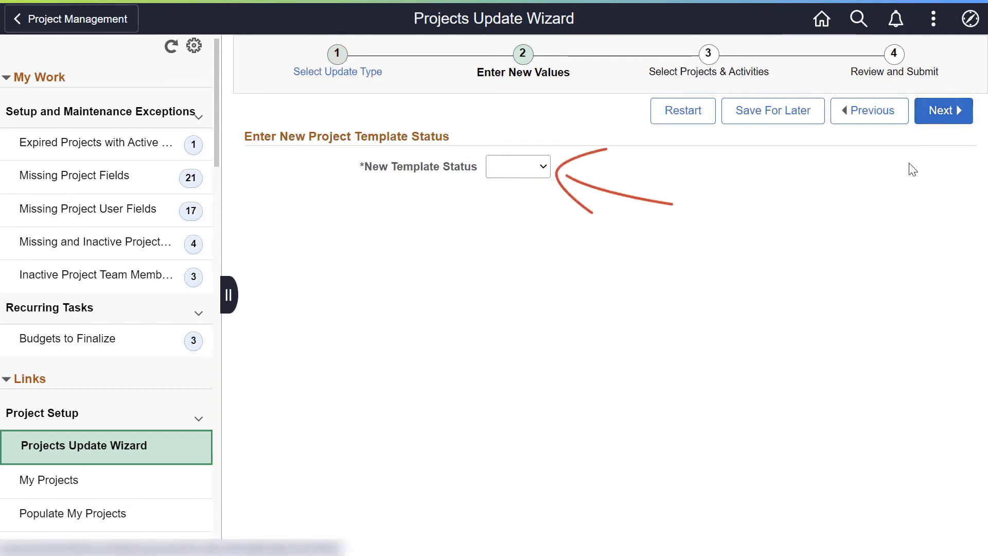
{"action": "left_click", "coordinate": [541, 167]}
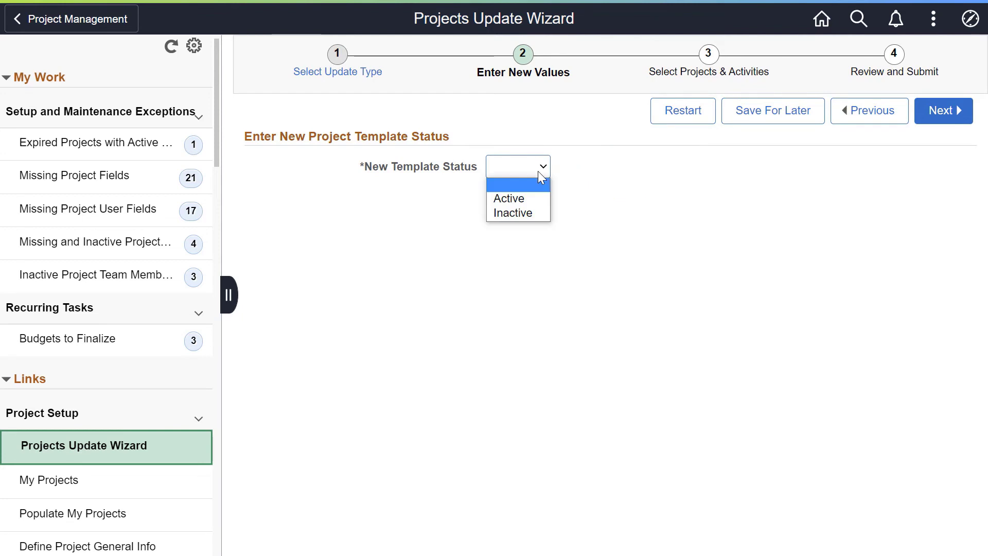
{"action": "left_click", "coordinate": [515, 213]}
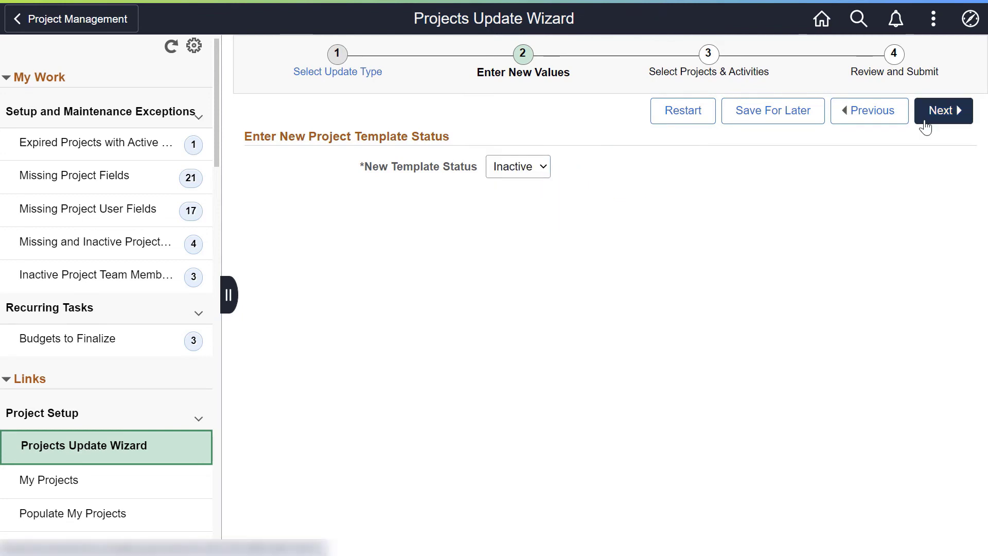
Search for Active templates in business unit US001 with end date up to 12/31/2021
{"action": "left_click", "coordinate": [927, 121]}
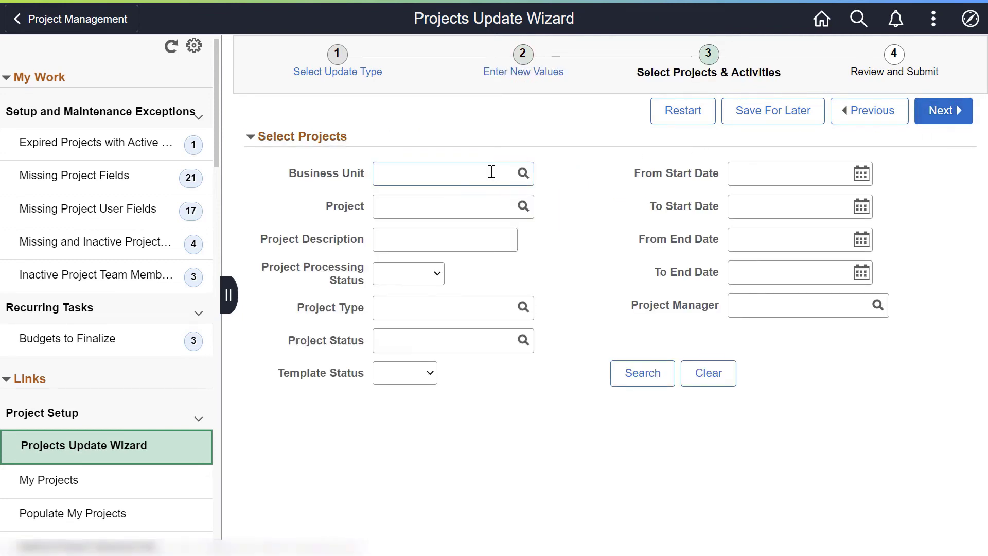
{"action": "left_click", "coordinate": [492, 171]}
{"action": "type", "text": "US001"}
{"action": "left_click", "coordinate": [739, 275]}
{"action": "type", "text": "1"}
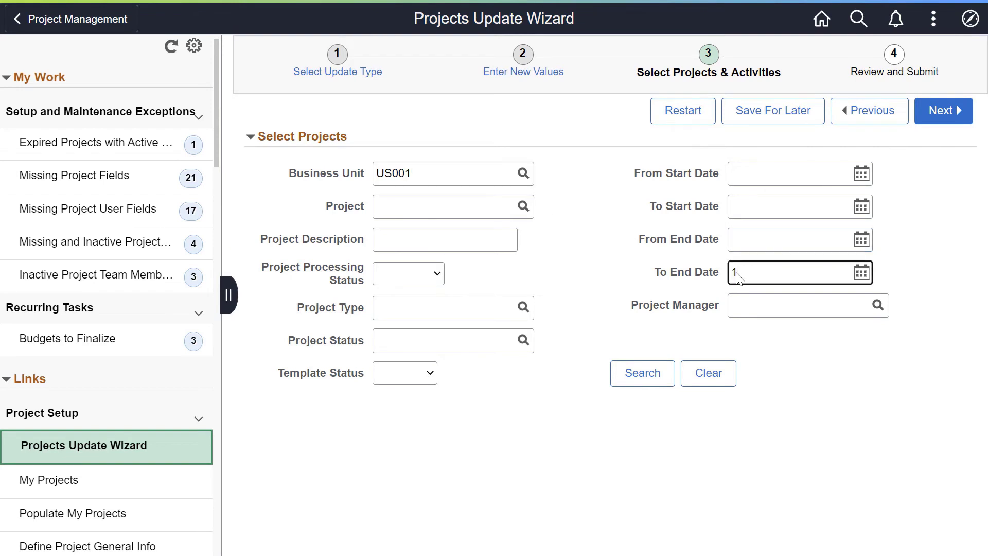
{"action": "type", "text": "2/31/2021"}
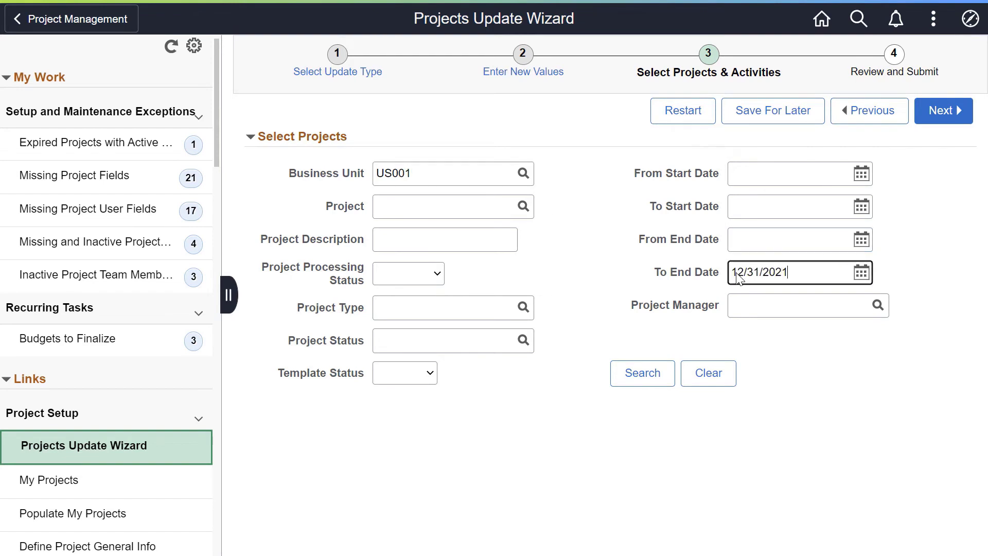
{"action": "left_click", "coordinate": [429, 374]}
{"action": "left_click", "coordinate": [417, 407]}
{"action": "left_click", "coordinate": [638, 373]}
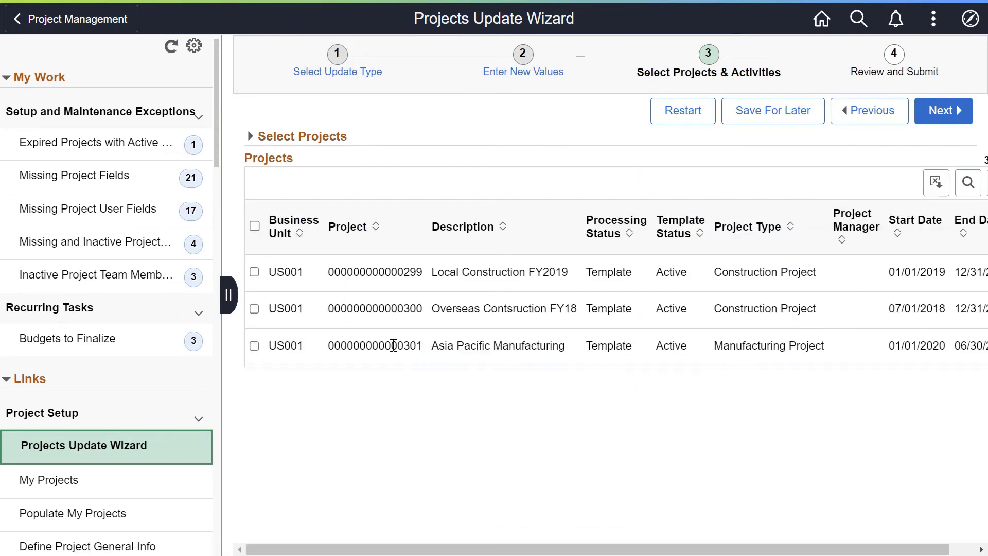
Select all three listed templates, review the changes and submit the update
{"action": "left_click", "coordinate": [254, 227]}
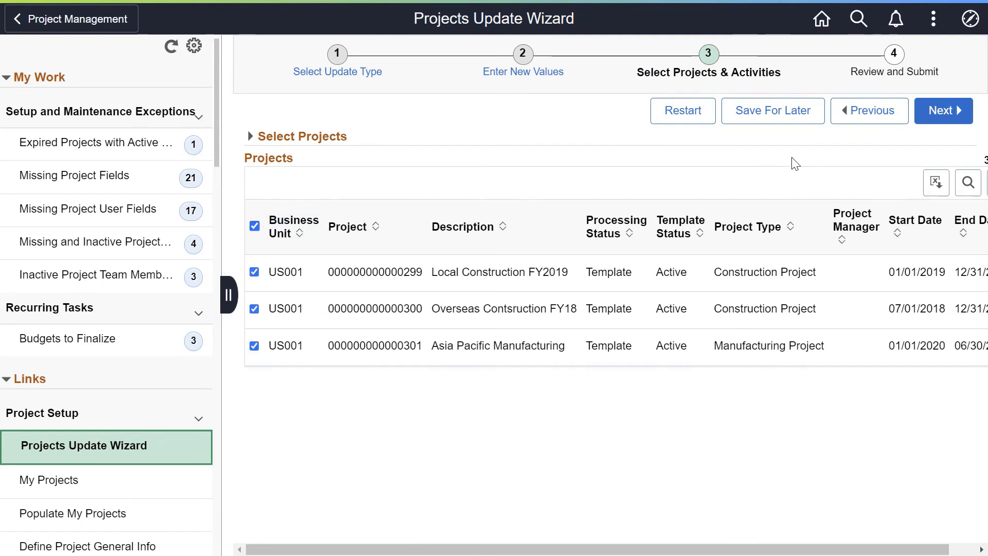
{"action": "left_click", "coordinate": [937, 111]}
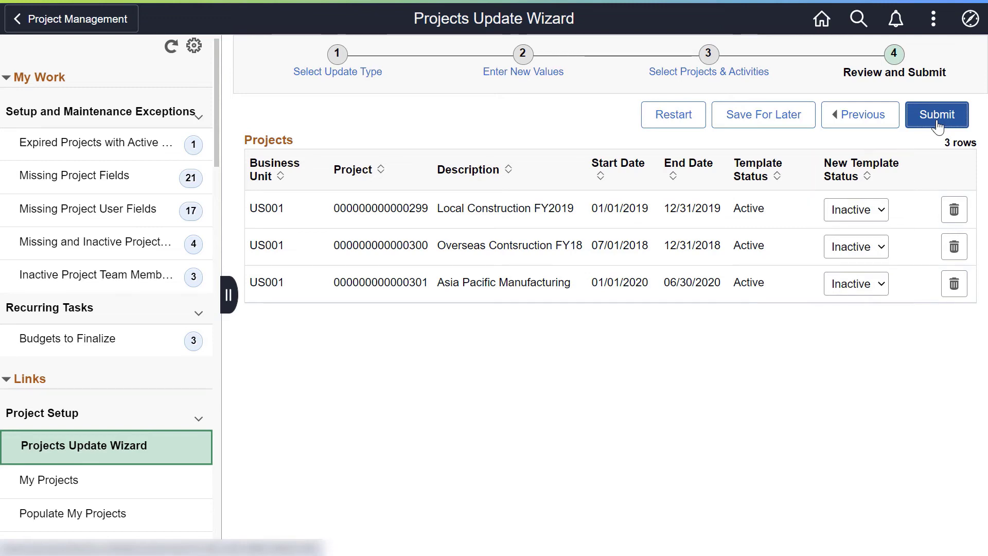
{"action": "left_click", "coordinate": [936, 123]}
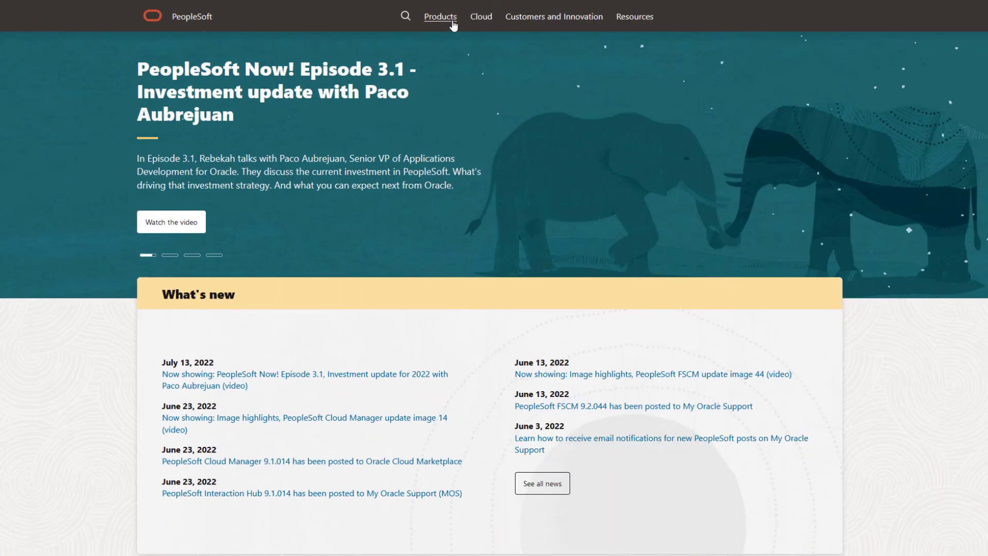
{"action": "left_click", "coordinate": [468, 20]}
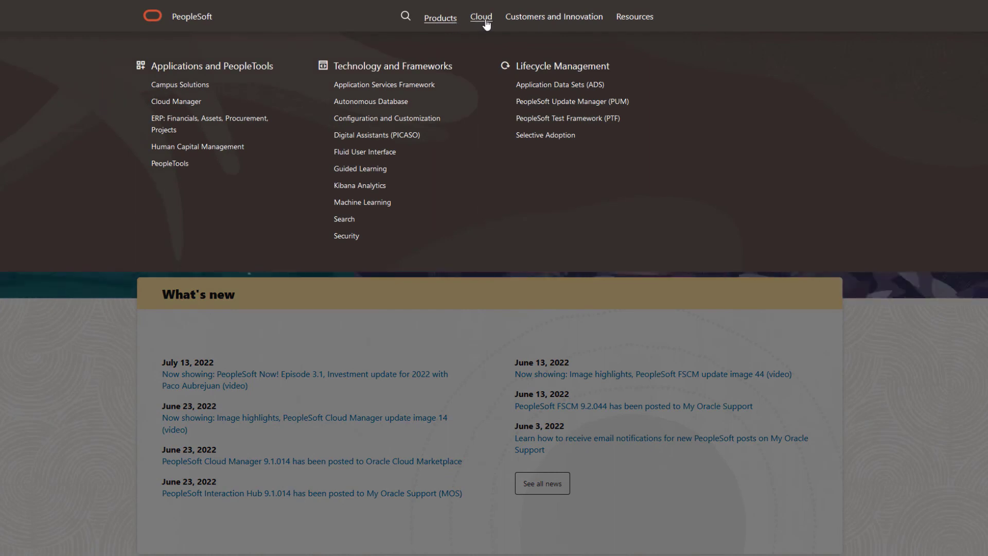
{"action": "left_click", "coordinate": [483, 20]}
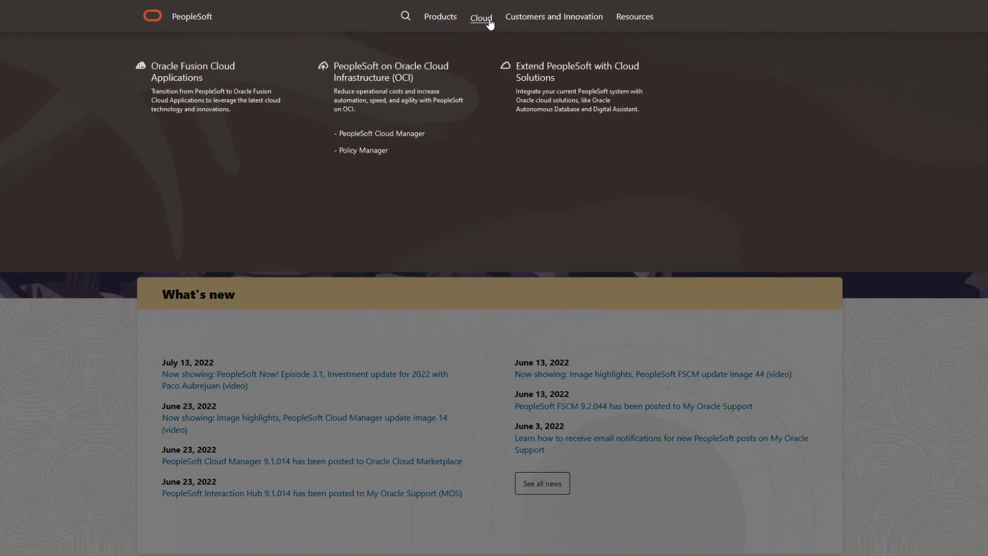
{"action": "left_click", "coordinate": [530, 21]}
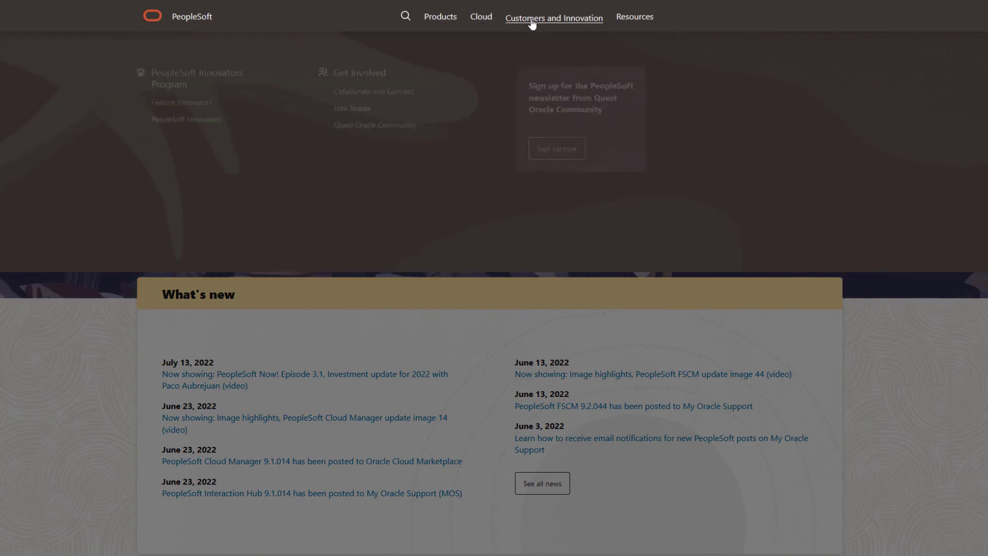
{"action": "left_click", "coordinate": [627, 20]}
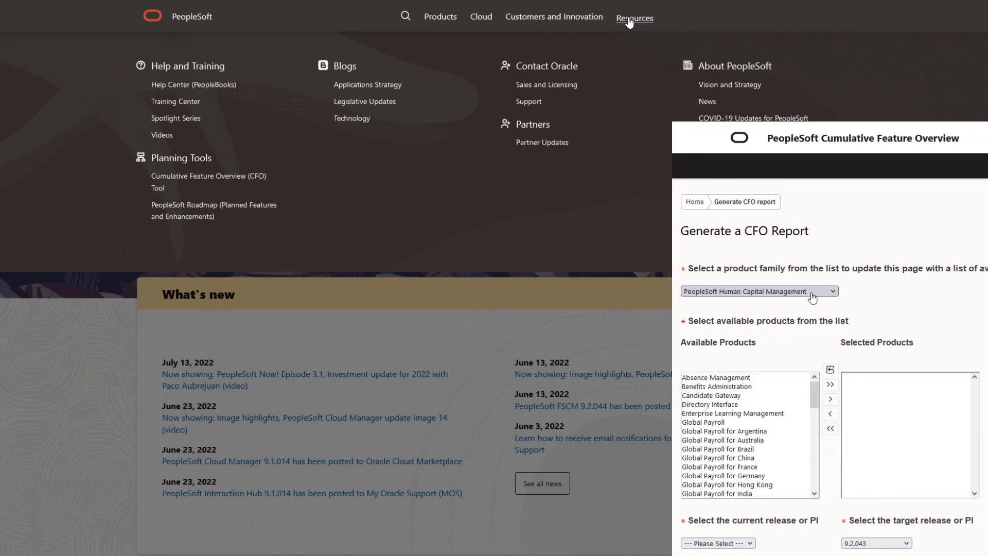